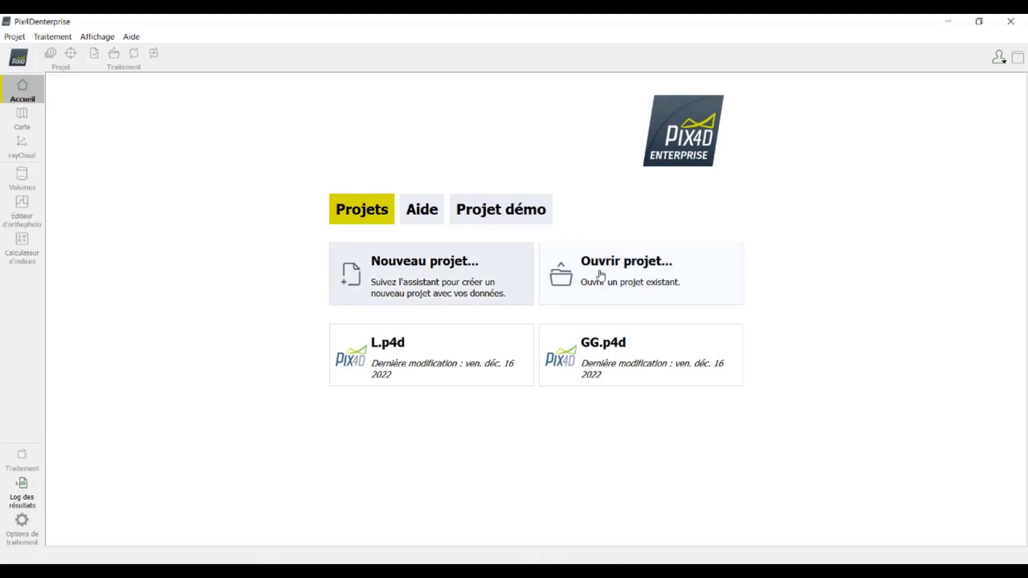
left_click(423, 210)
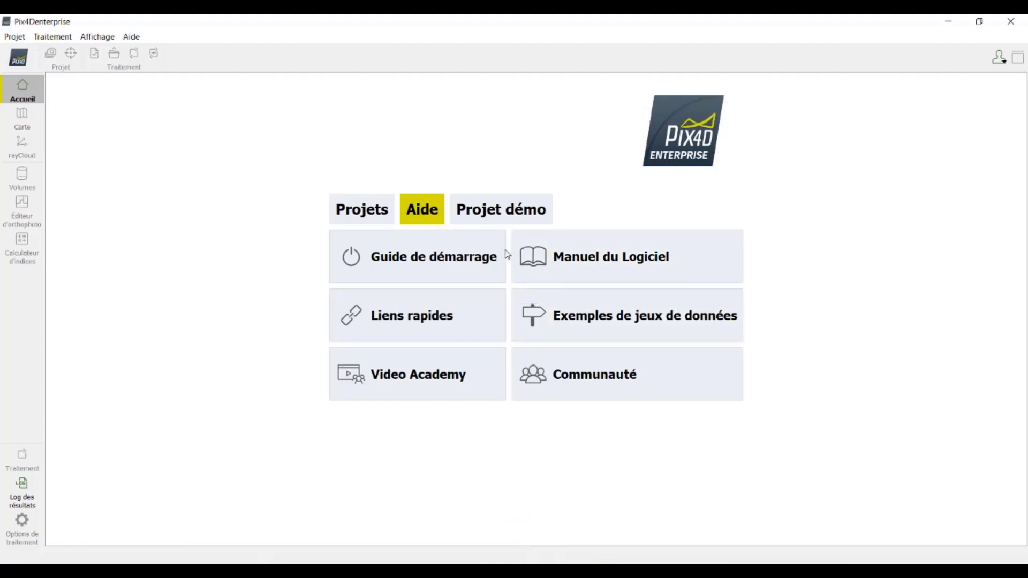
left_click(509, 217)
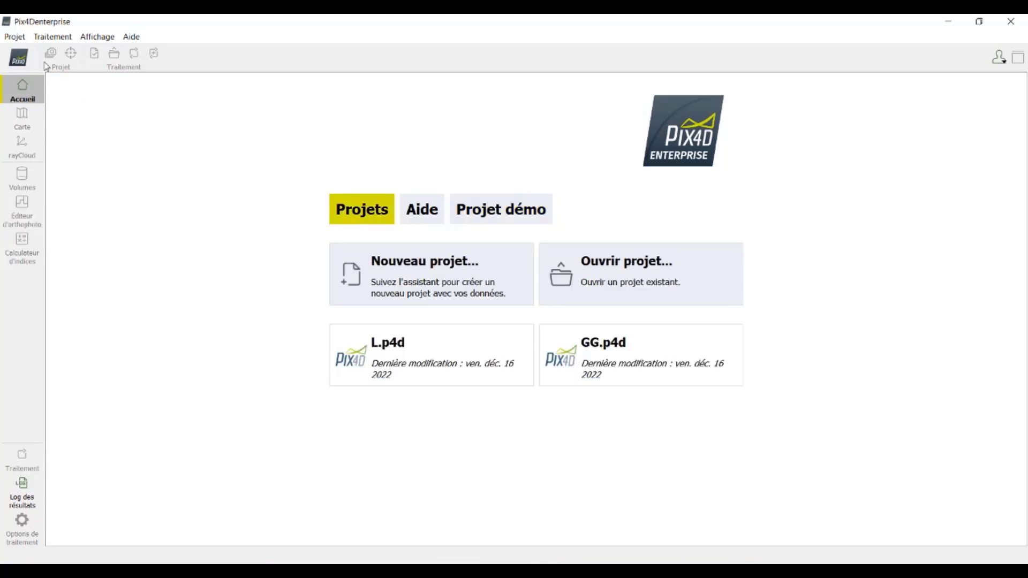
- Start a new project and name it "traitement drone HMS"
left_click(14, 37)
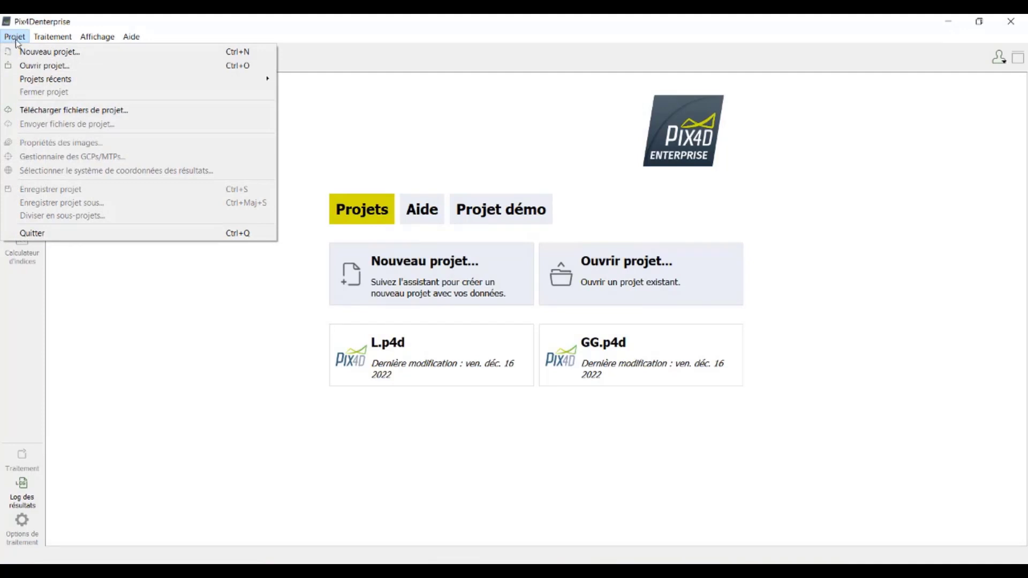
left_click(52, 52)
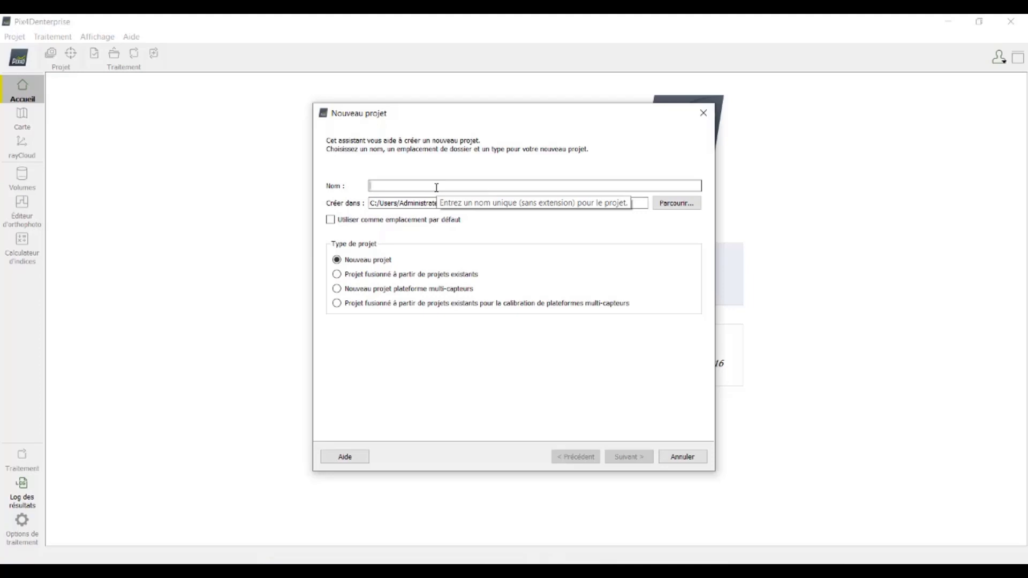
type("traitemen")
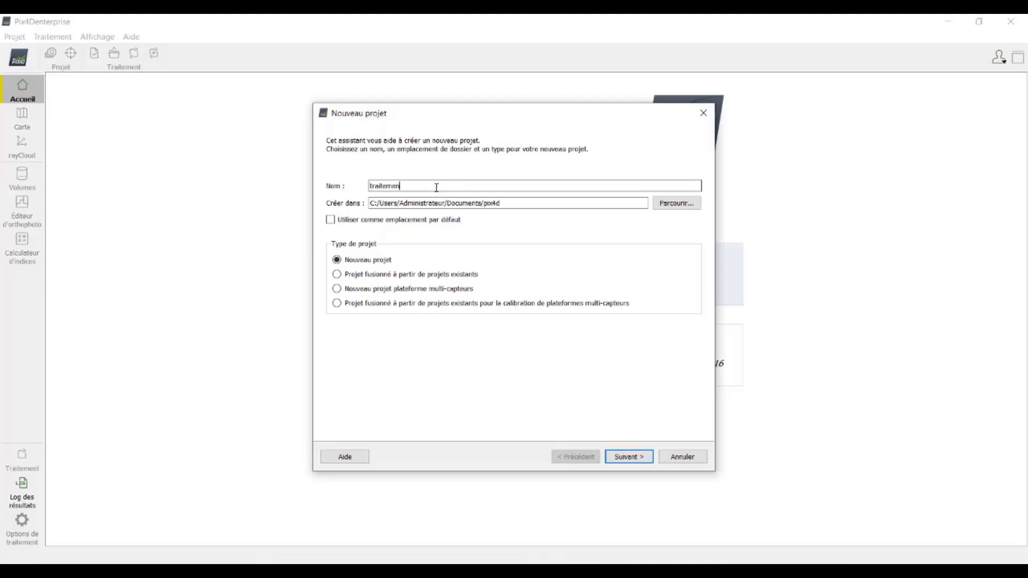
type("t drone HMS")
- Set the project location to the "image drone" folder on drive D:, keep the standard new project type, and continue to image selection
left_click(686, 205)
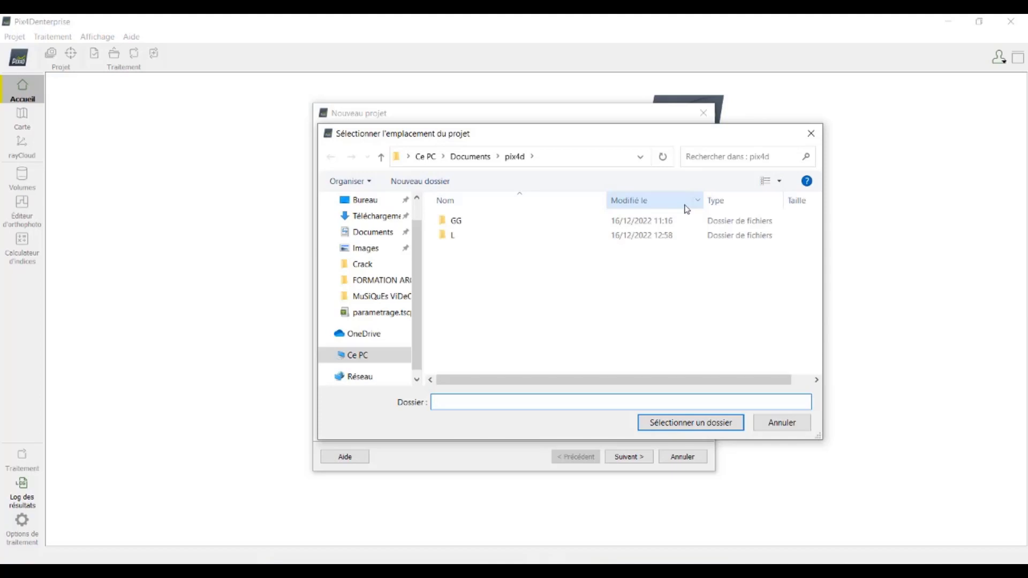
left_click(427, 162)
double_click(509, 320)
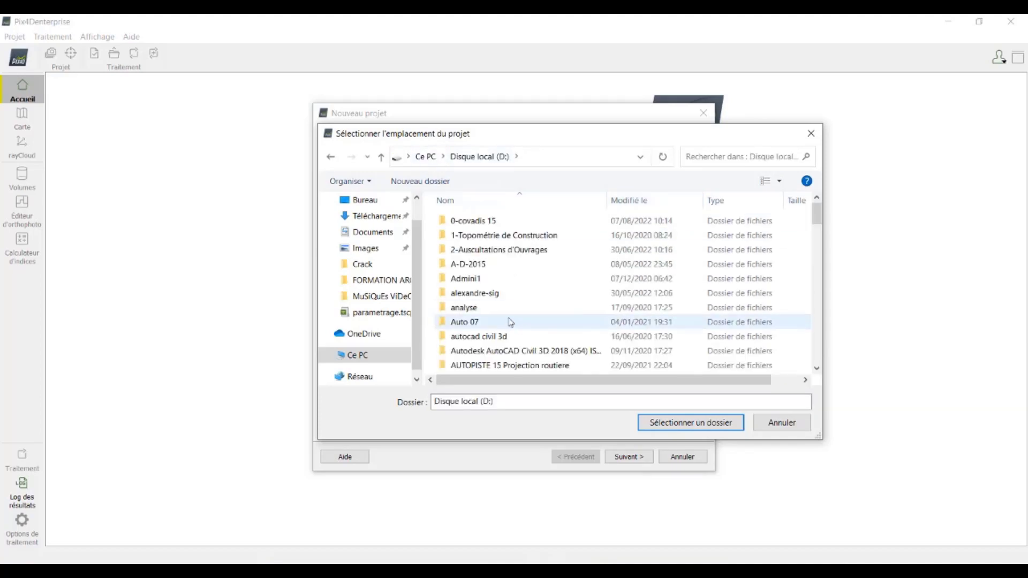
left_click(507, 319)
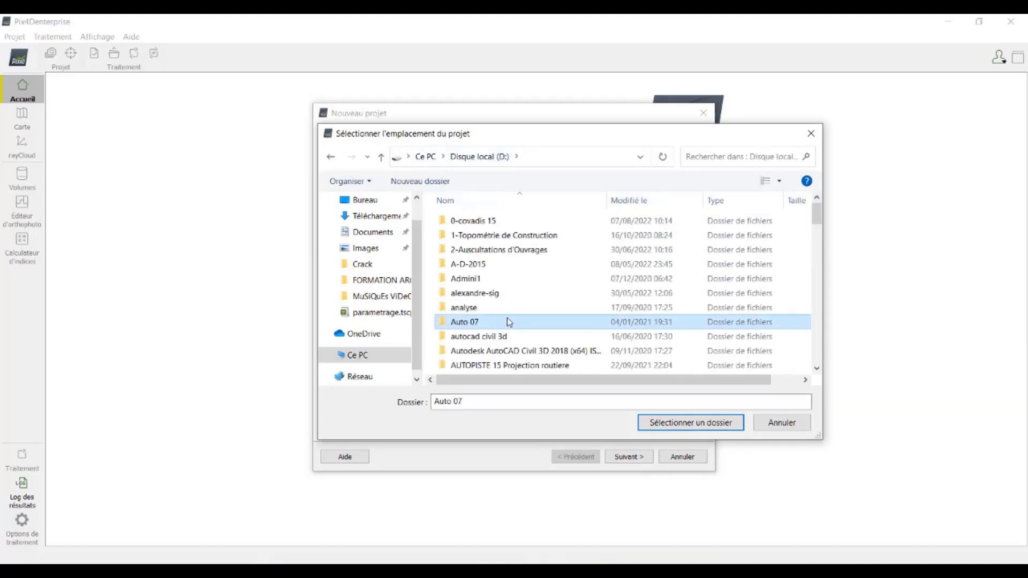
key("i")
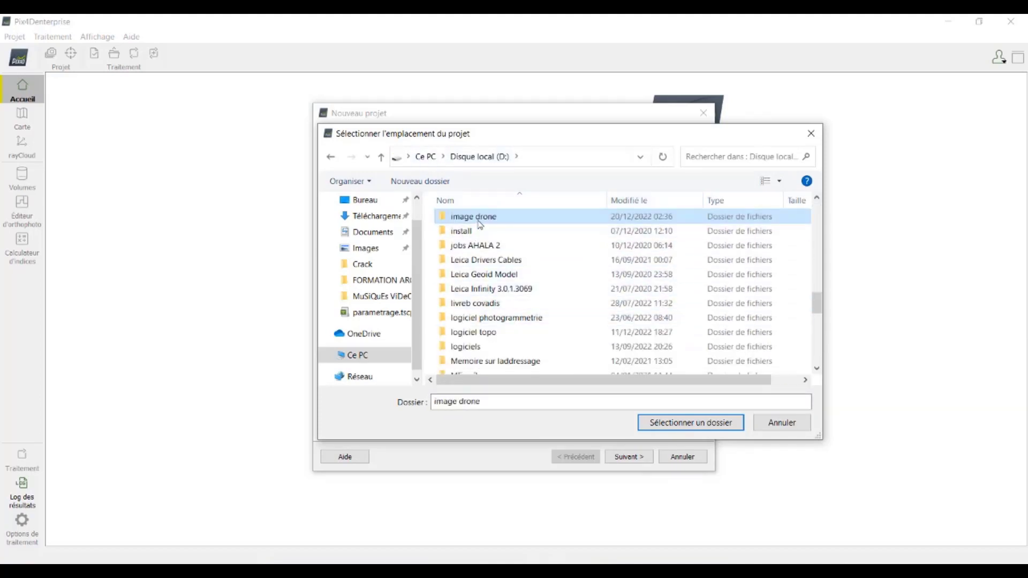
left_click(691, 423)
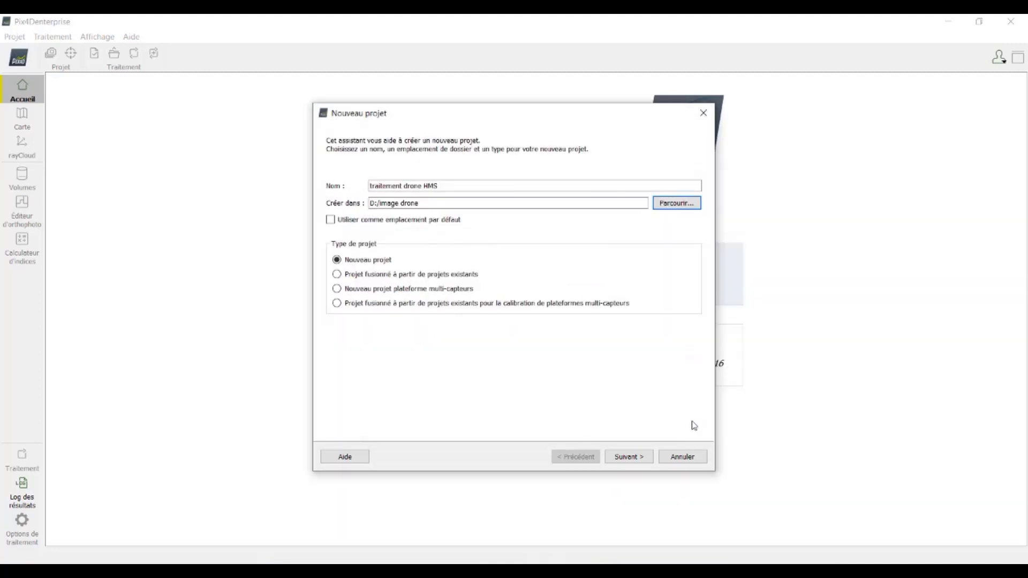
left_click(454, 204)
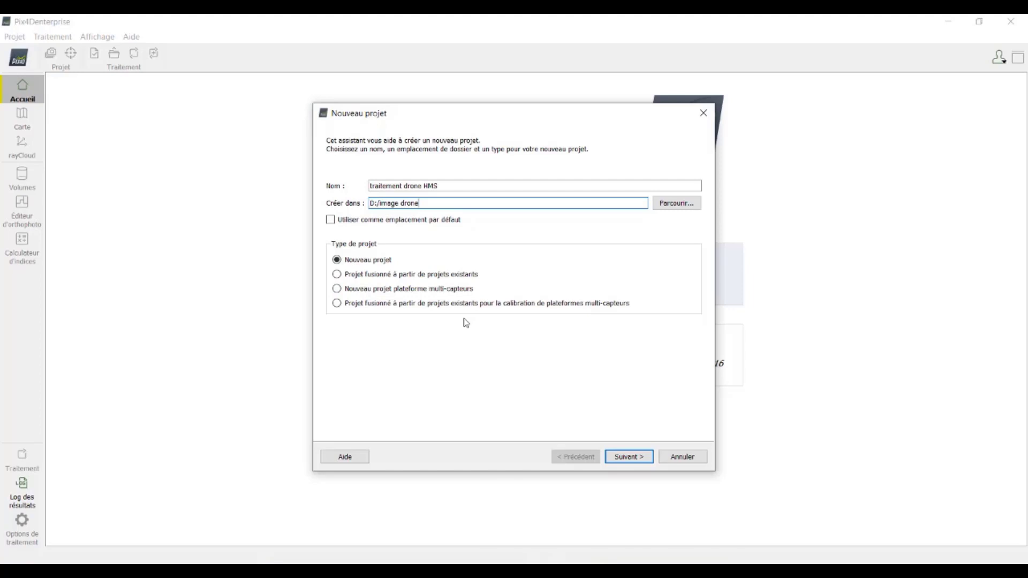
left_click(629, 456)
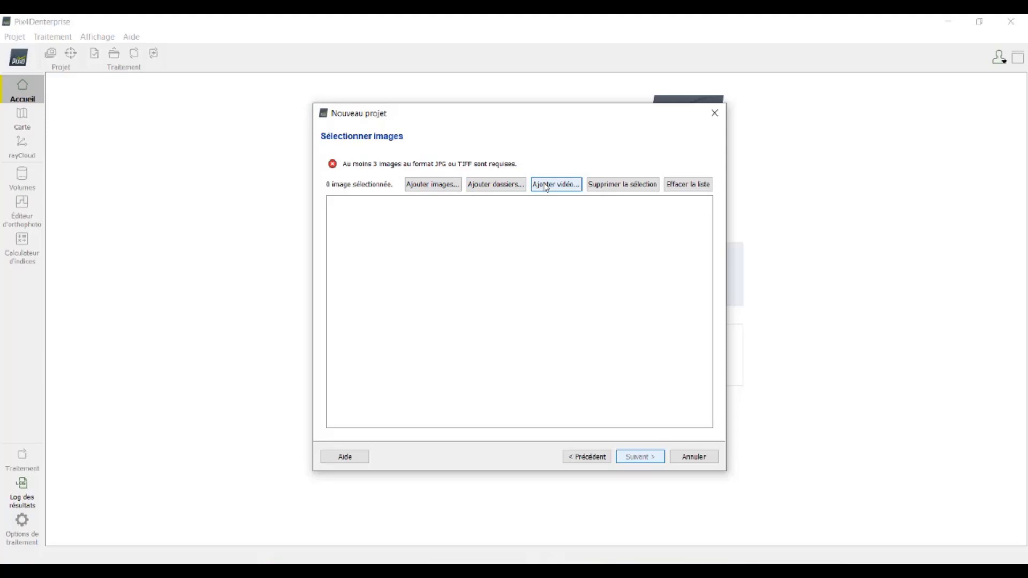
- Add the drone images from the folder D:\image drone\photos\Corrigé, review the image list, and continue to the image properties
left_click(492, 189)
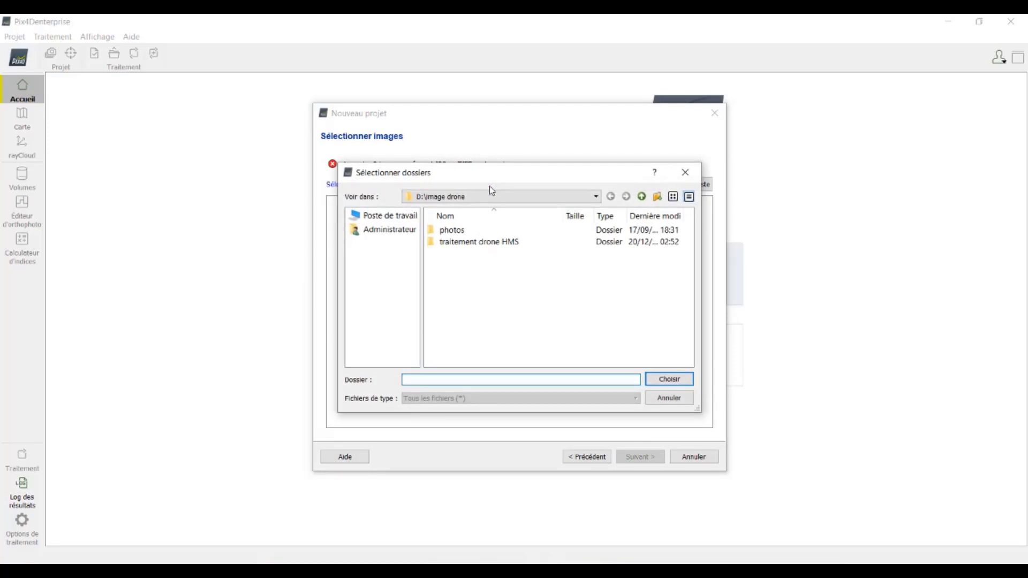
double_click(464, 236)
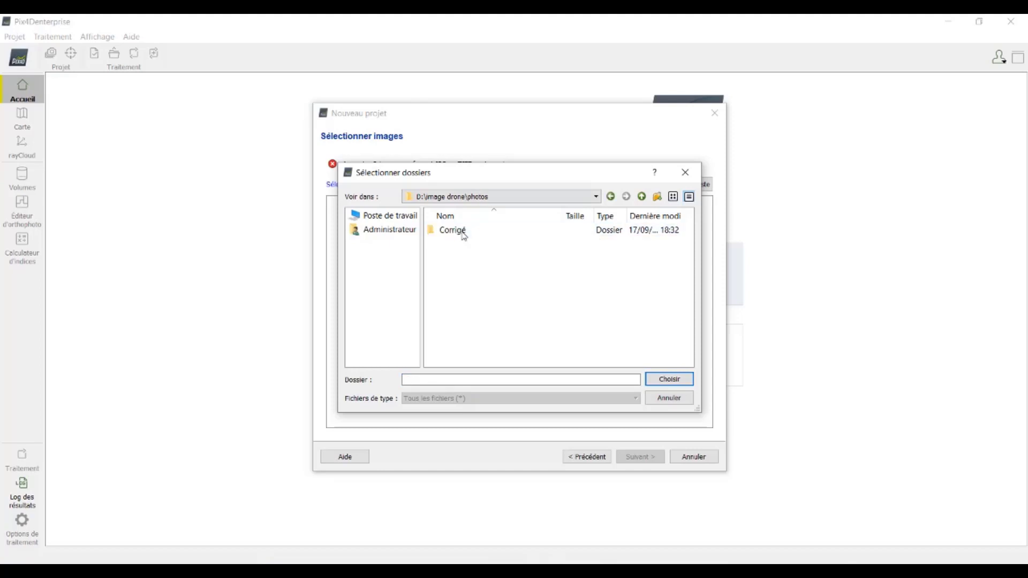
left_click(461, 234)
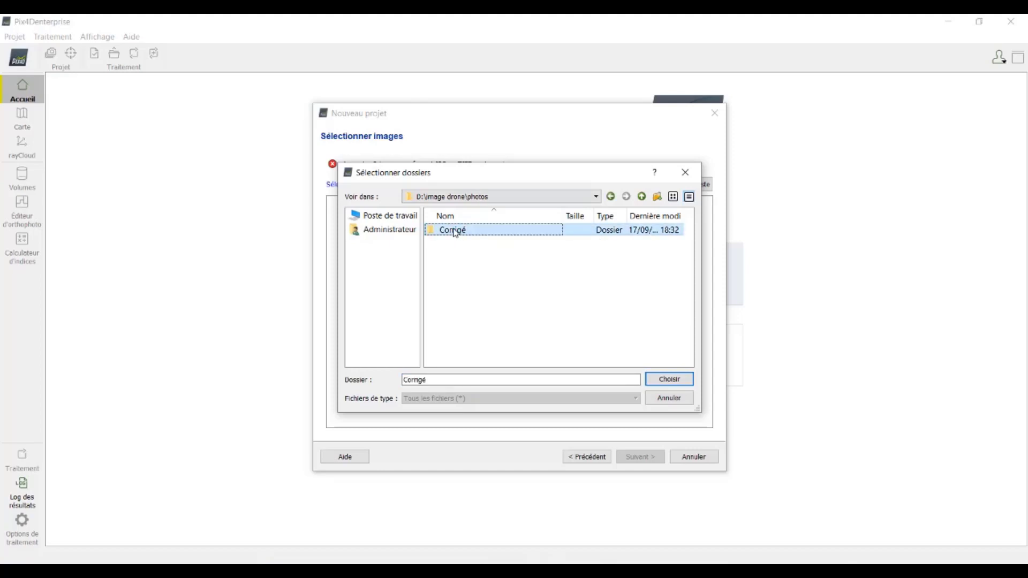
left_click(669, 379)
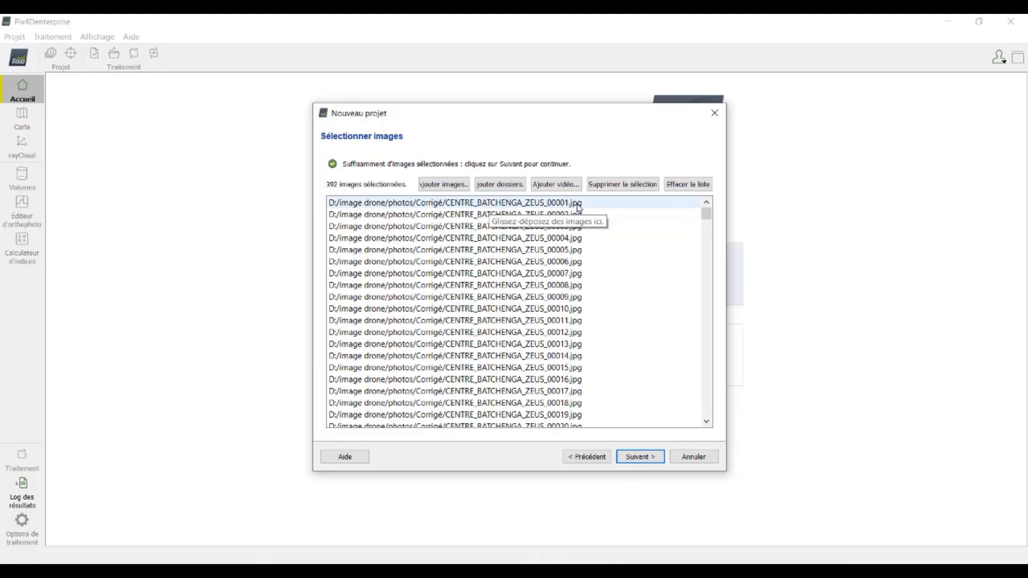
left_click_drag(707, 214, 706, 413)
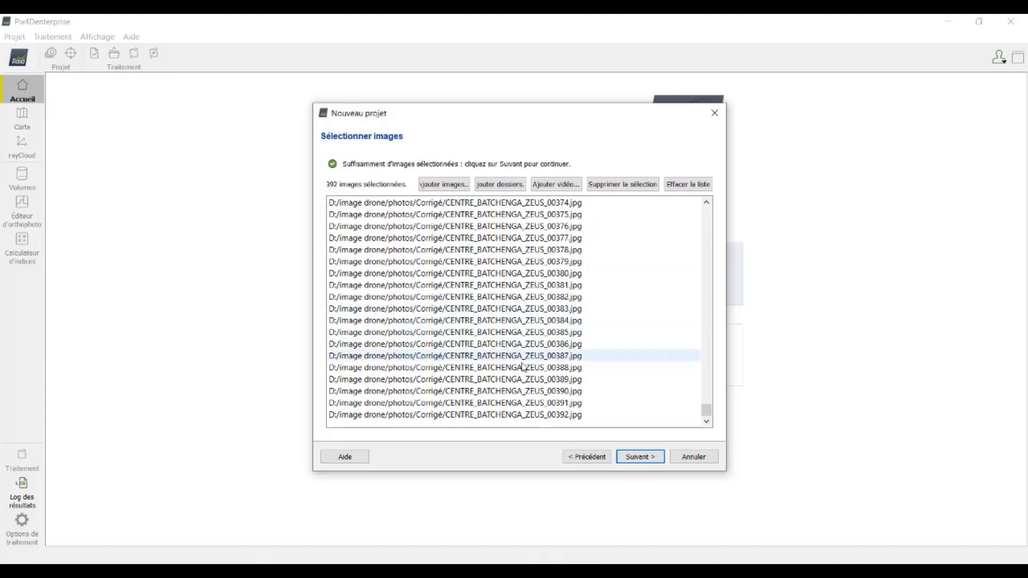
left_click(649, 458)
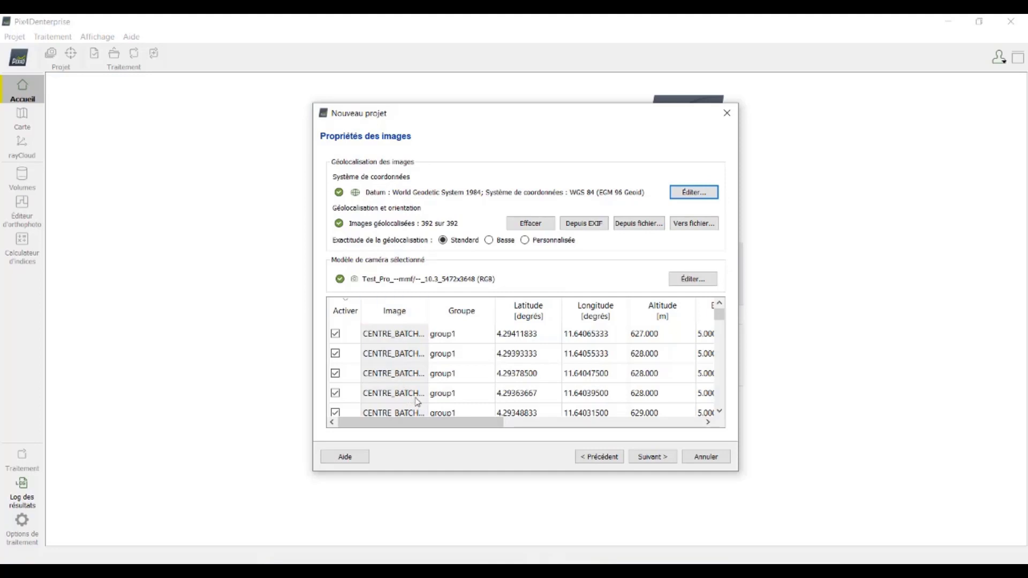
- Check the images' coordinates, accuracy values and orientation angles in the properties table, and accept the image properties
left_click_drag(470, 423, 504, 423)
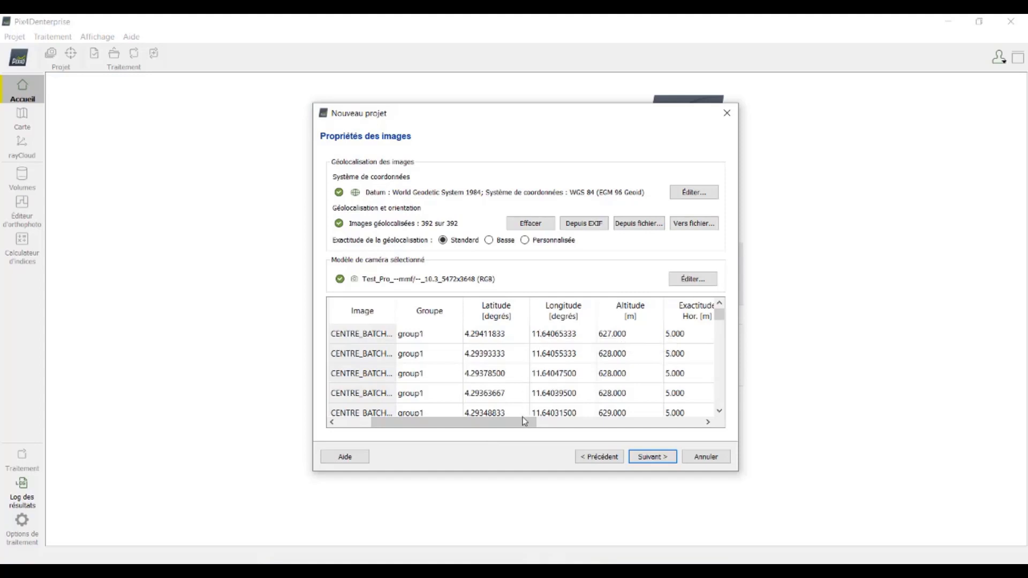
left_click_drag(525, 423, 601, 441)
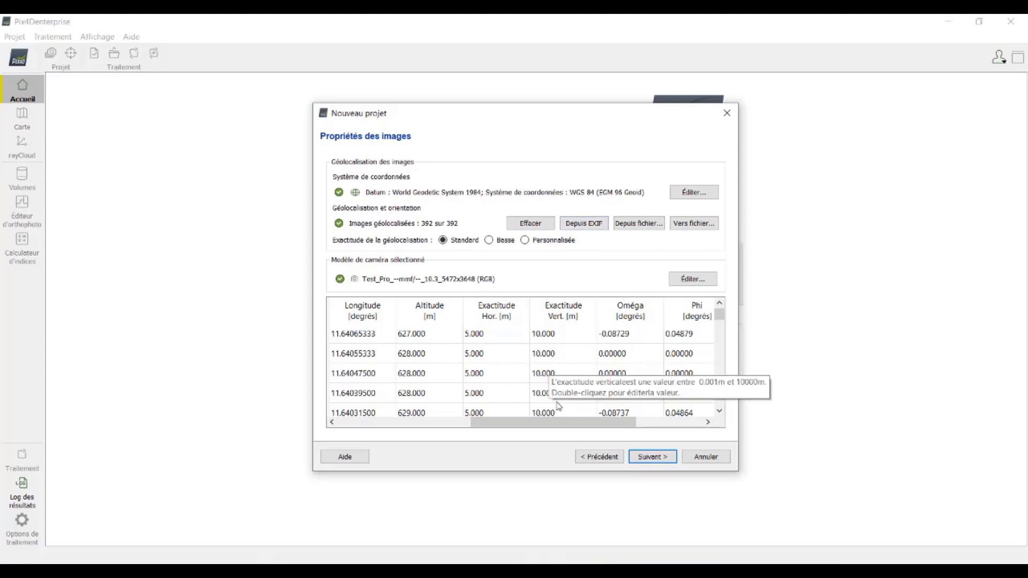
left_click_drag(557, 423, 541, 423)
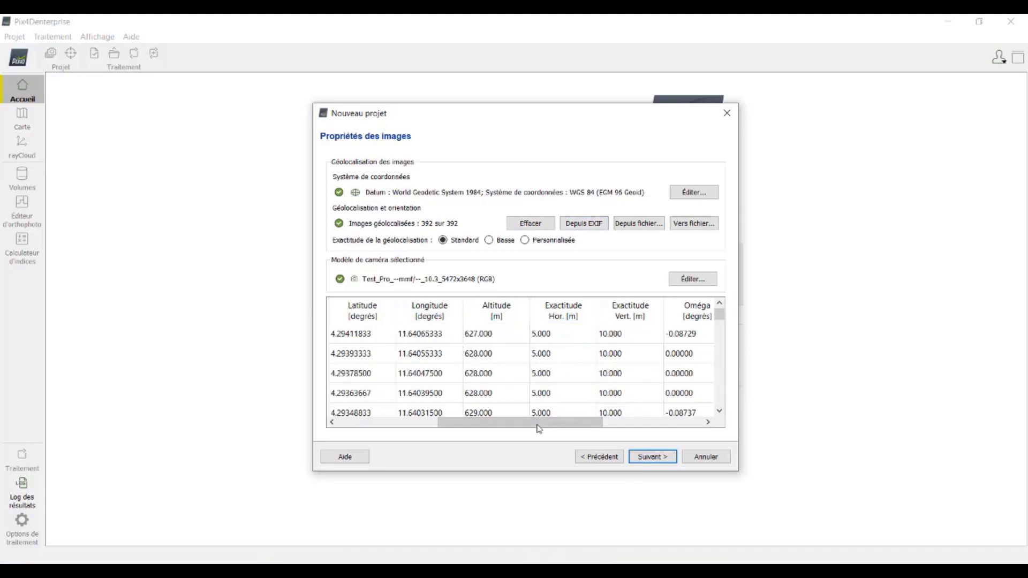
left_click_drag(541, 426, 609, 433)
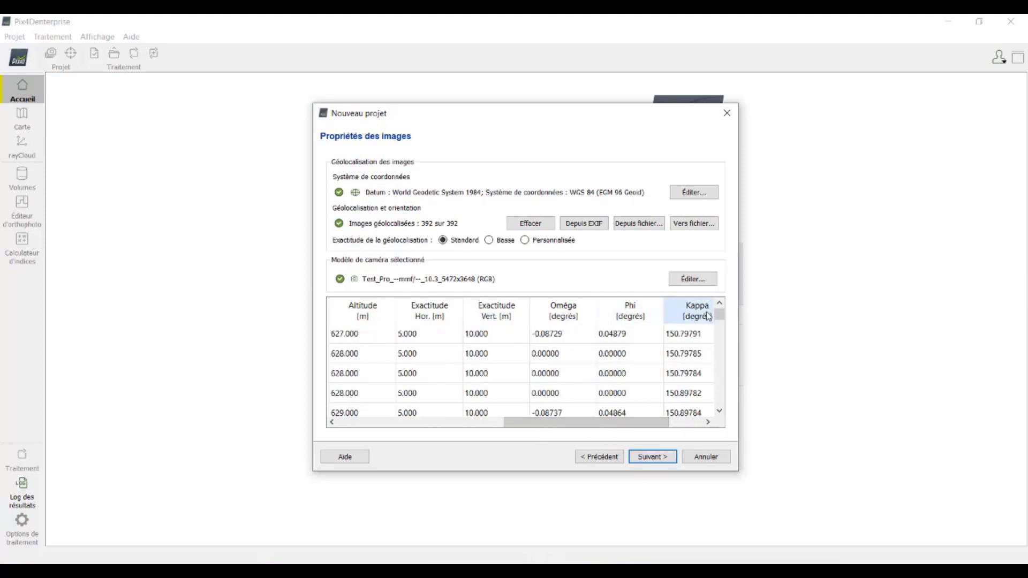
left_click_drag(627, 424, 569, 432)
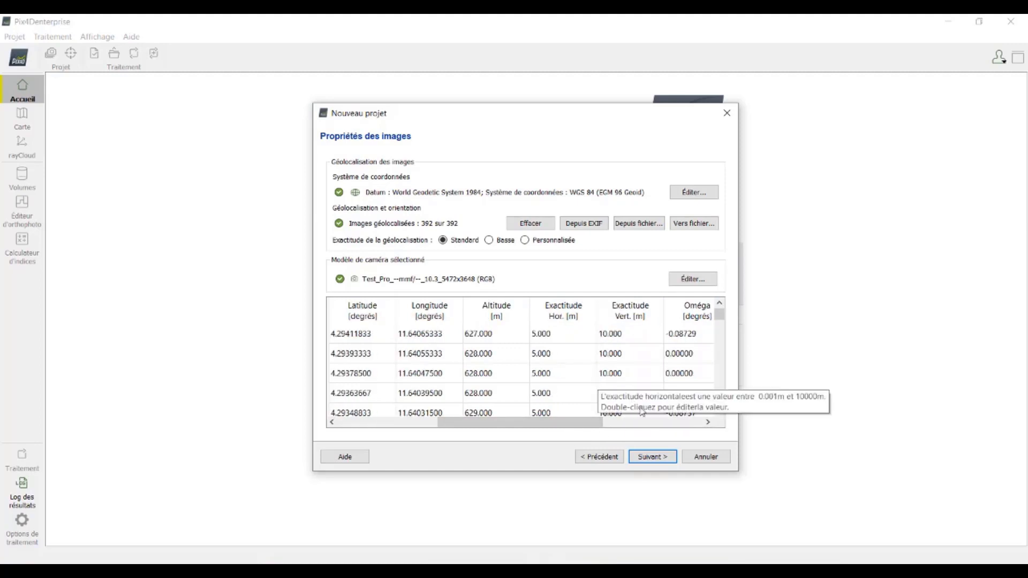
left_click(662, 457)
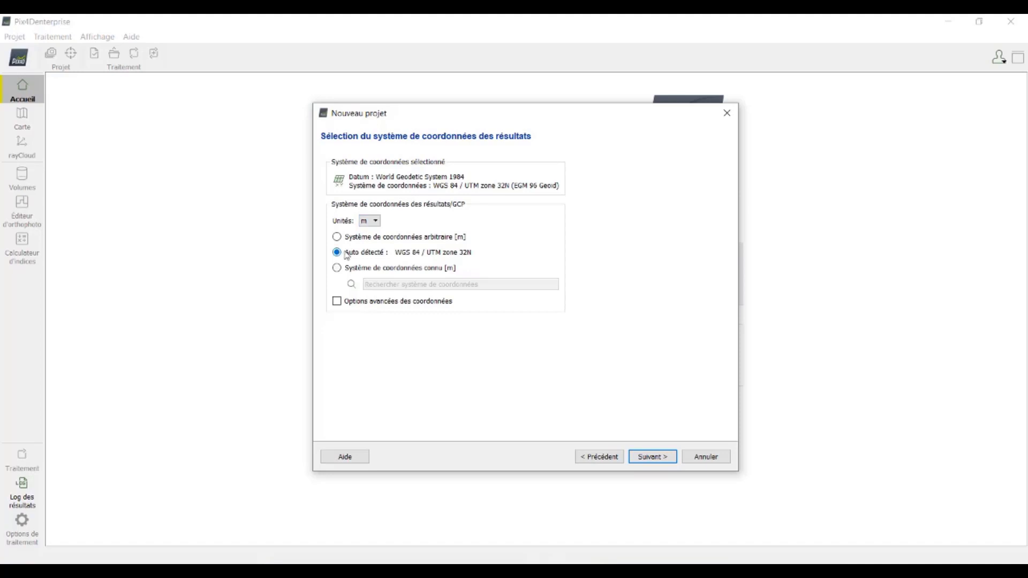
- Set the output coordinate system to the known system WGS 84 / UTM zone 32N with the EGM 2008 Geoid as MSL vertical reference
left_click(337, 267)
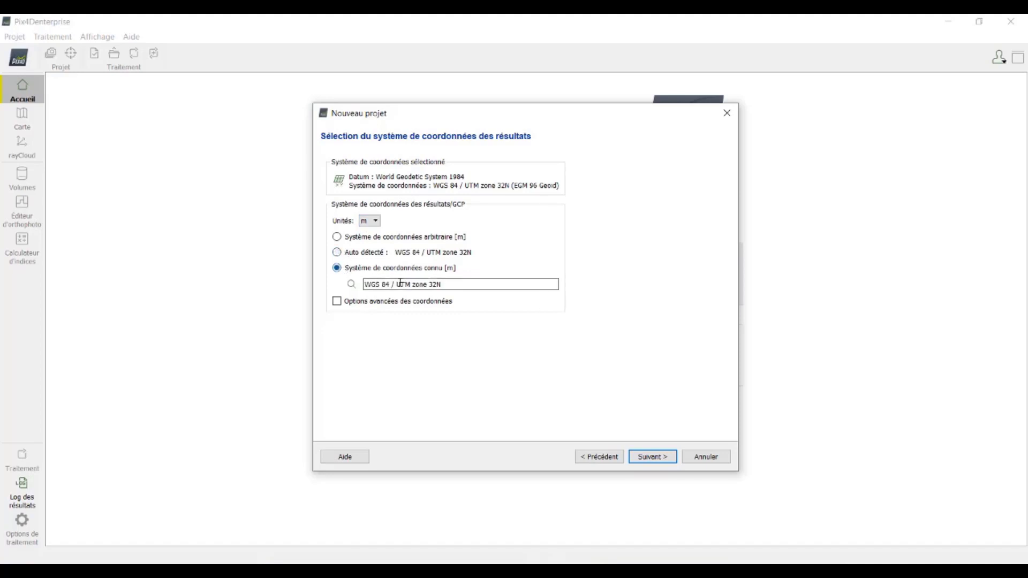
left_click(339, 303)
left_click(410, 350)
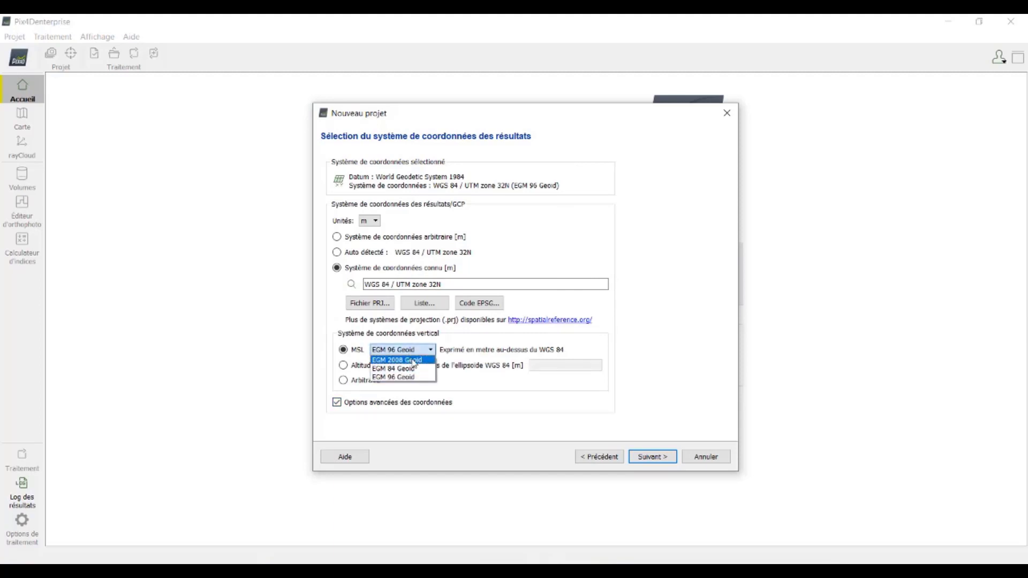
left_click(414, 361)
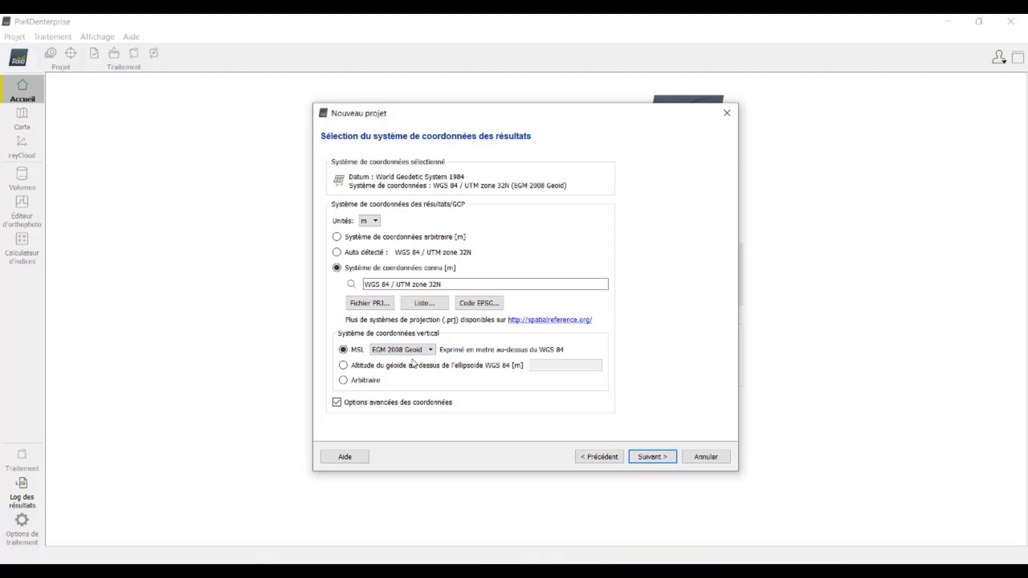
left_click(662, 461)
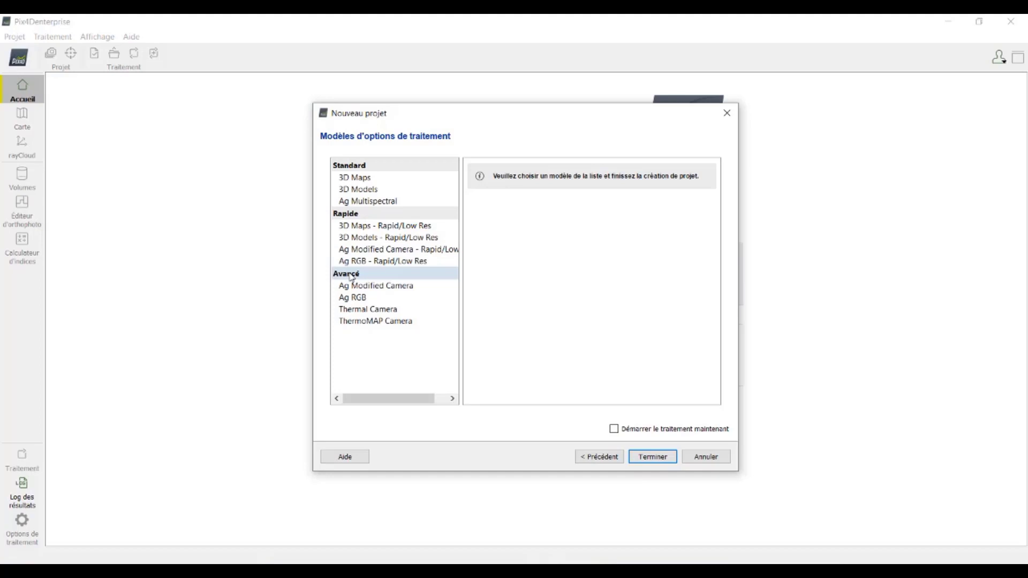
- Examine the standard 3D Maps processing template, including its quality, speed, generated results and example applications
left_click(359, 179)
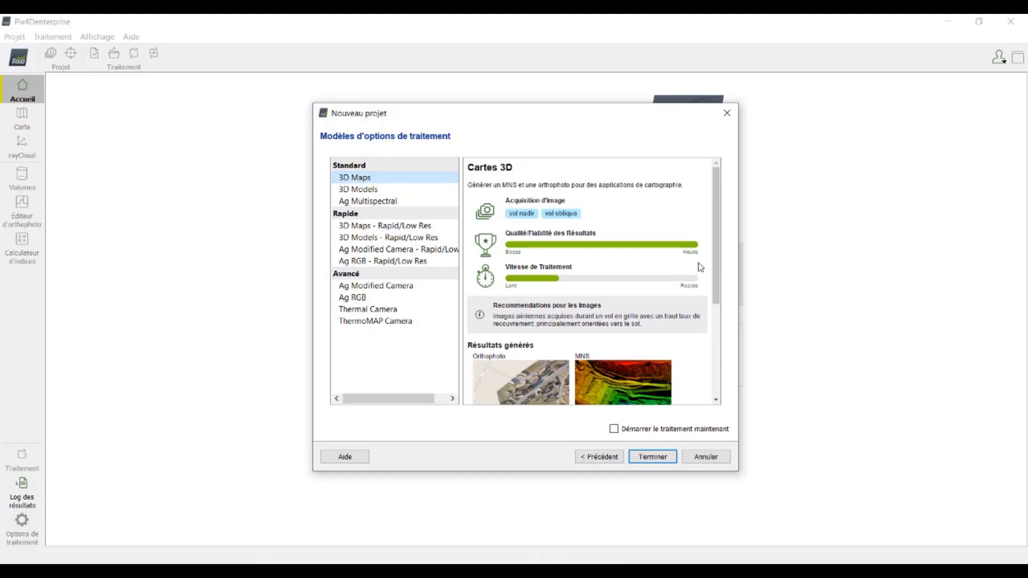
left_click_drag(720, 223, 700, 314)
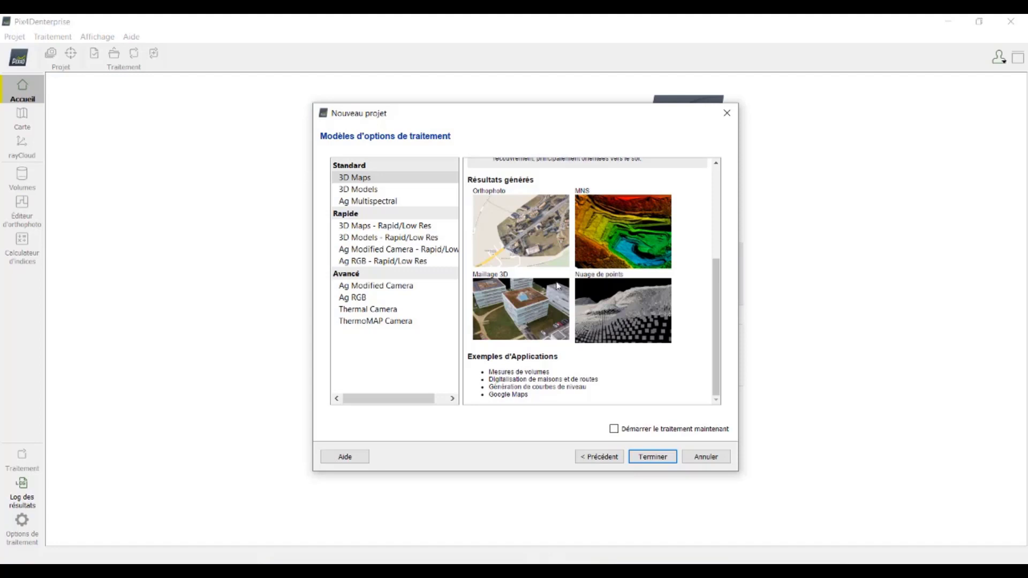
left_click(605, 381)
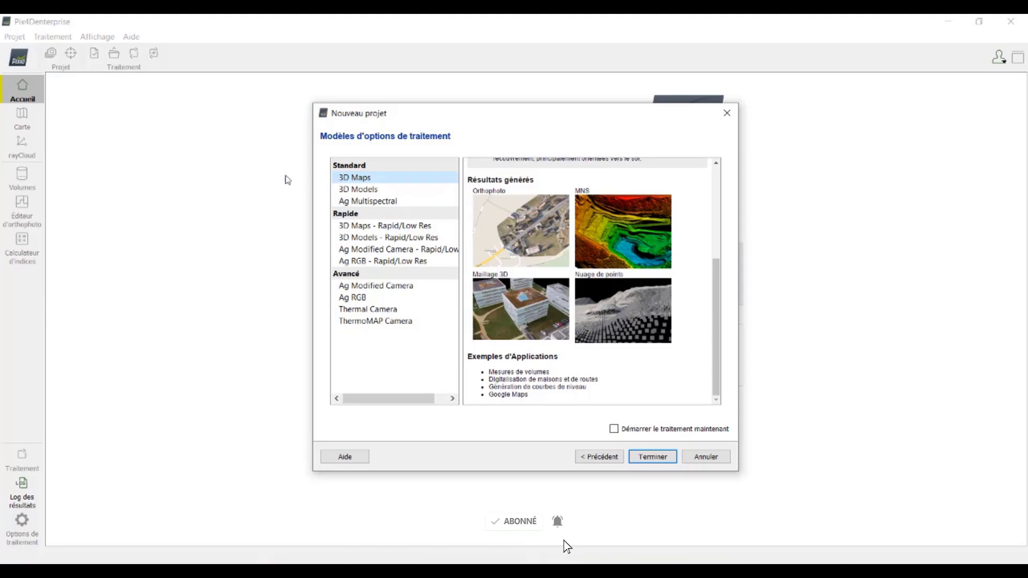
- Examine the standard 3D Models processing template, from its image recommendations to its generated results and example applications
left_click(360, 191)
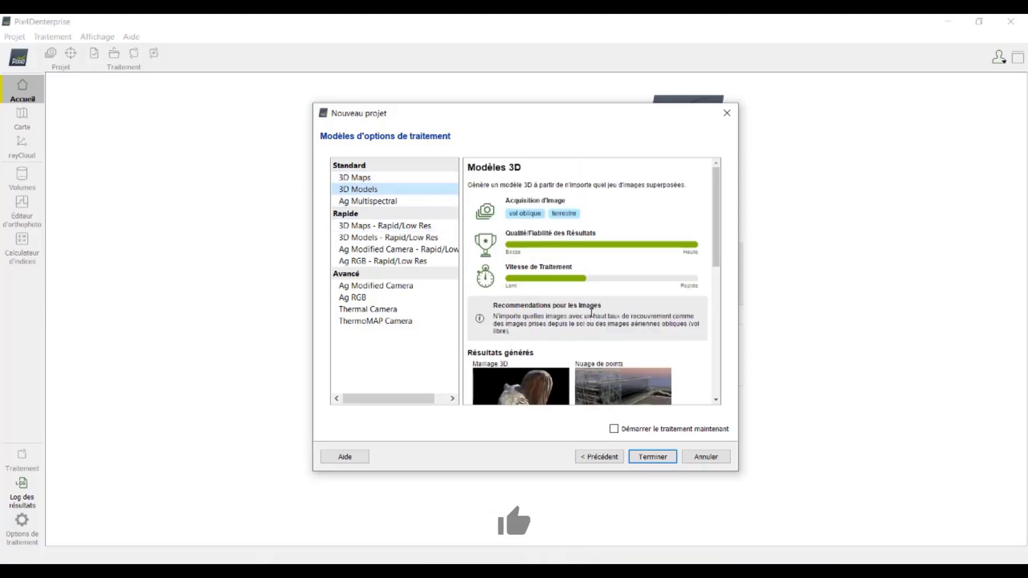
scroll(589, 314, "down", 1)
scroll(517, 330, "down", 2)
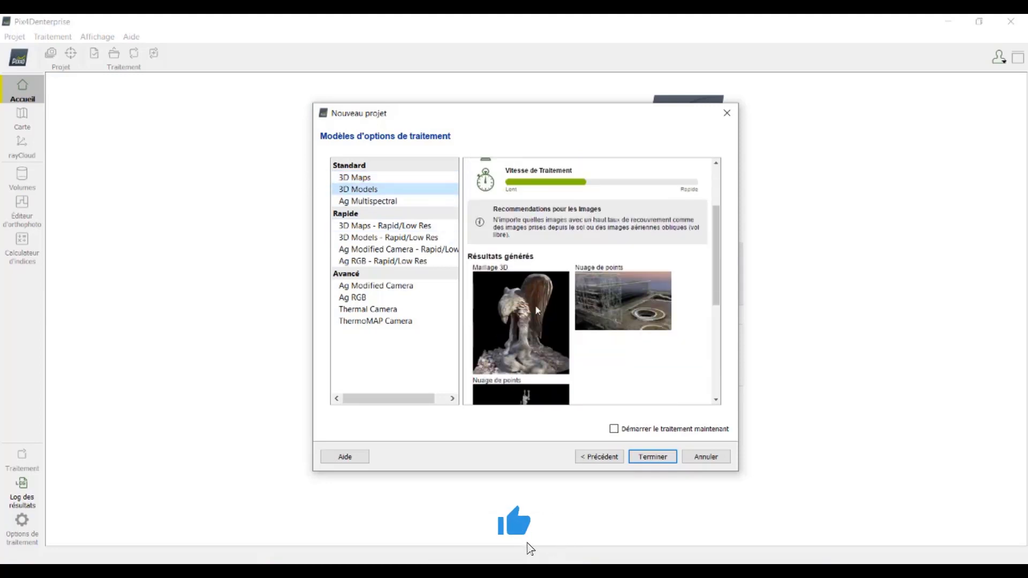
scroll(488, 280, "down", 1)
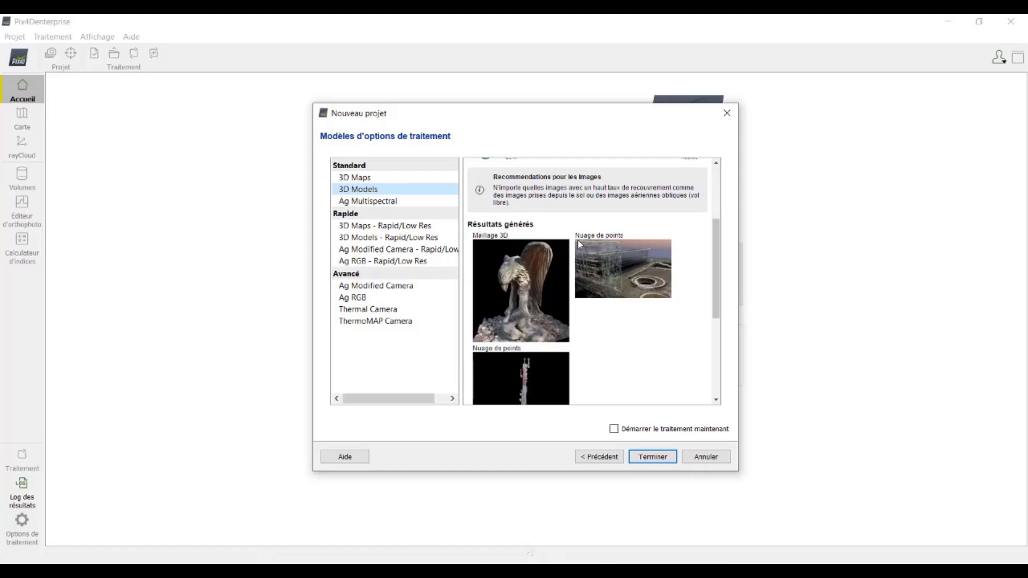
scroll(590, 242, "down", 5)
scroll(589, 246, "down", 1)
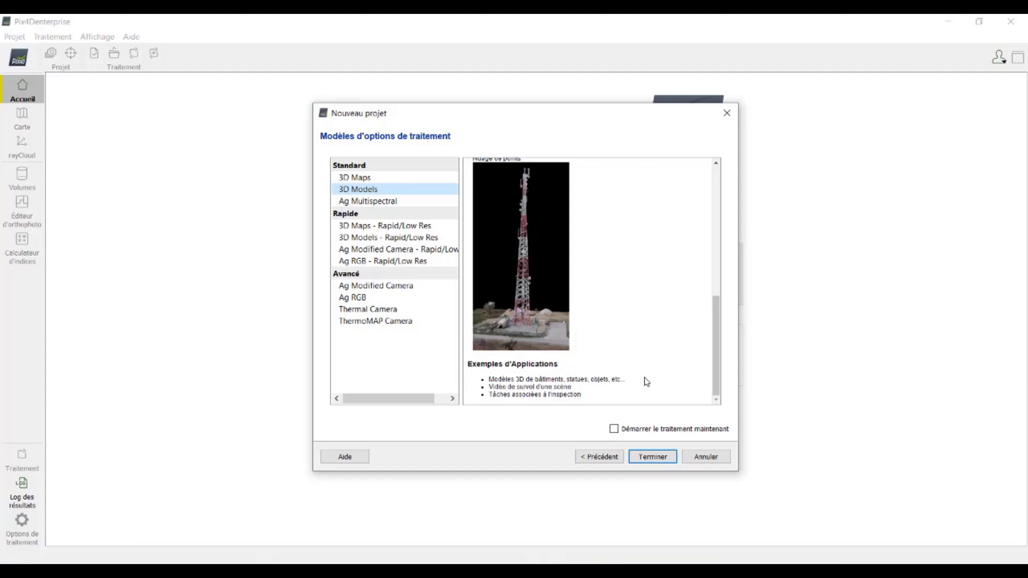
- Review the Ag Multispectral and Rapid/Low Res processing templates, and create the project with the Ag RGB - Rapid/Low Res template
left_click(374, 202)
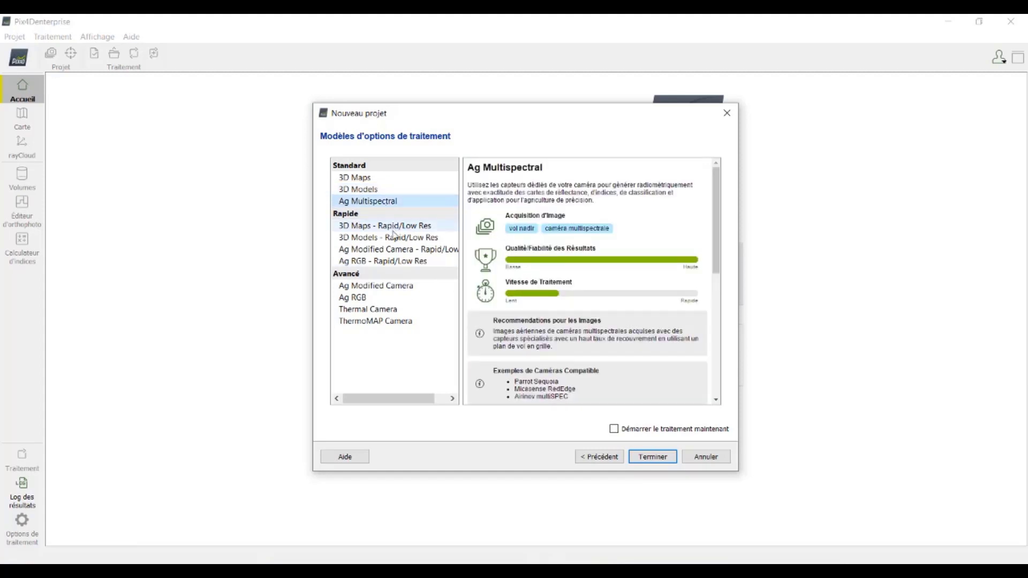
left_click(395, 226)
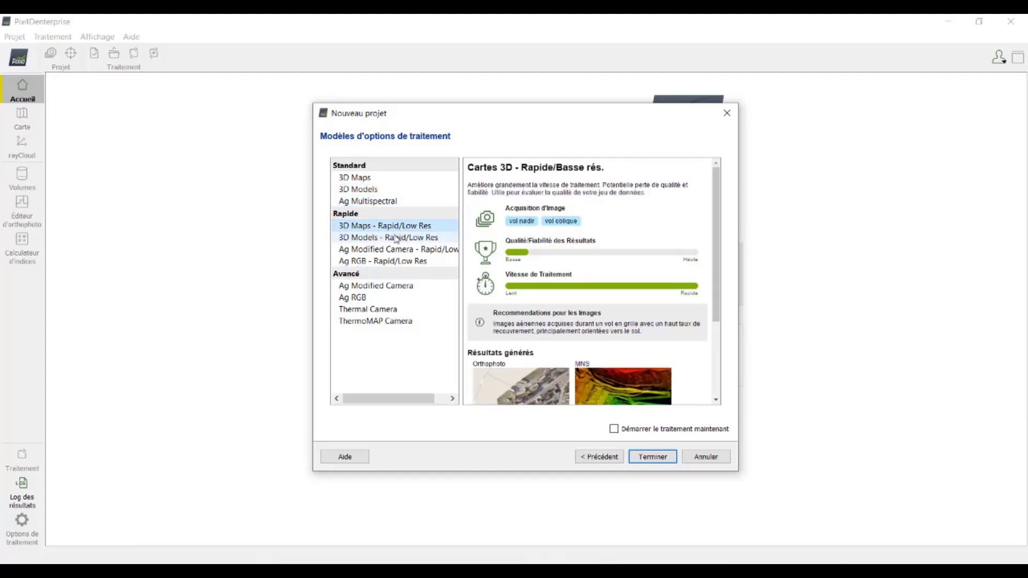
left_click(395, 238)
left_click(383, 262)
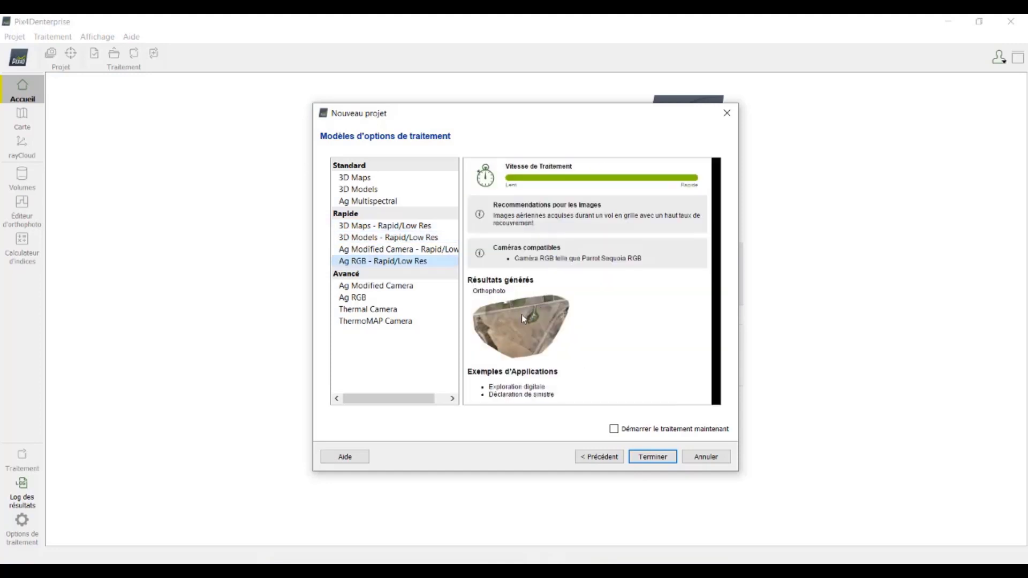
left_click(653, 456)
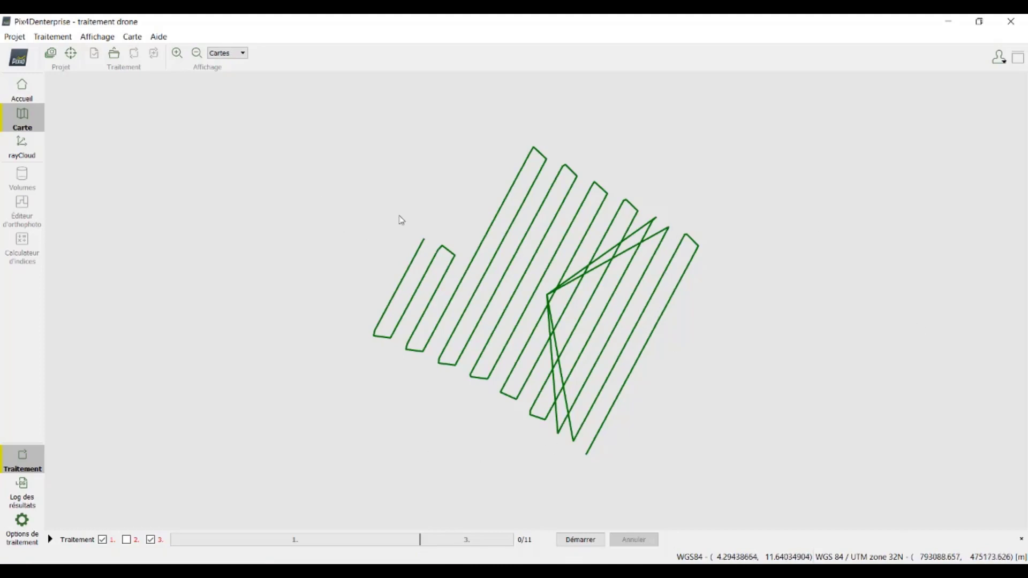
- Set the map background to Satellite and preview several consecutive drone photos from the start of the short westernmost flight line
left_click(242, 53)
left_click(244, 63)
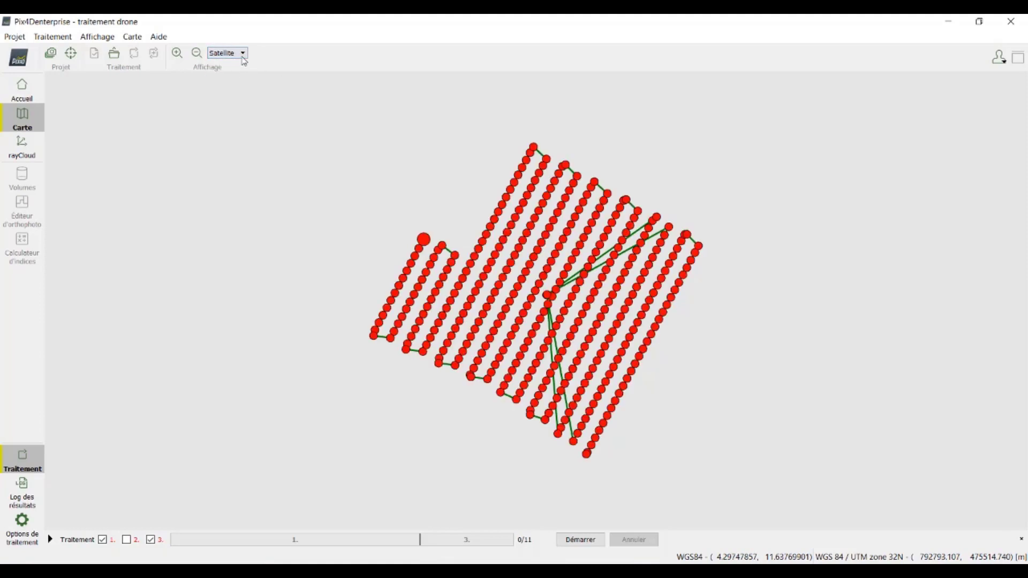
left_click(424, 241)
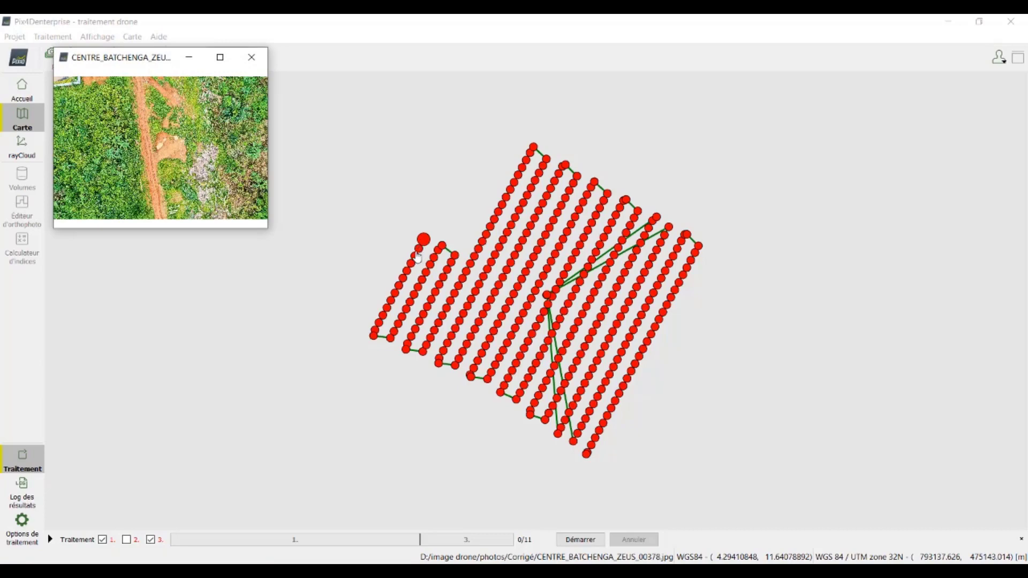
left_click(414, 264)
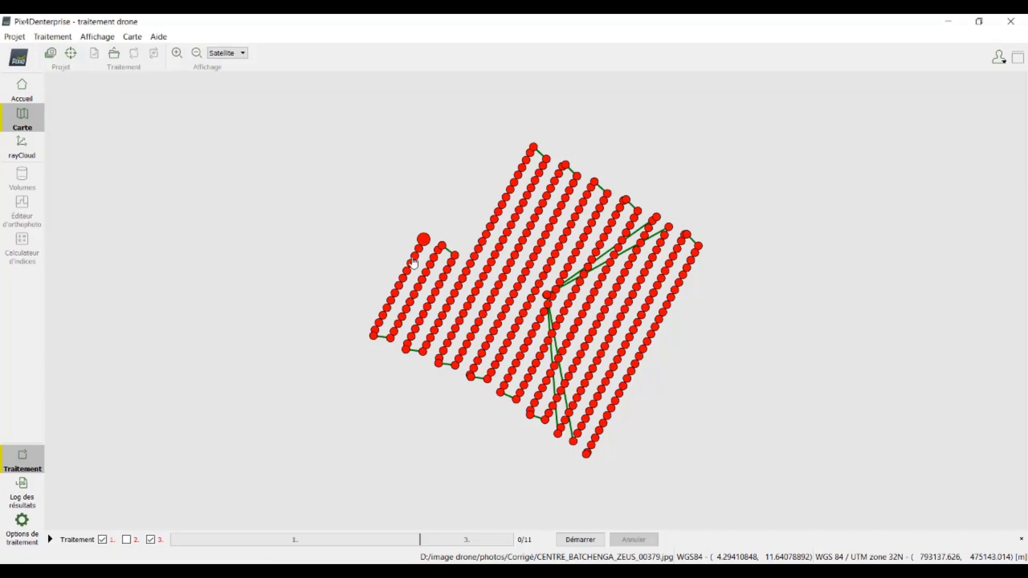
left_click(414, 263)
left_click(408, 273)
left_click(408, 273)
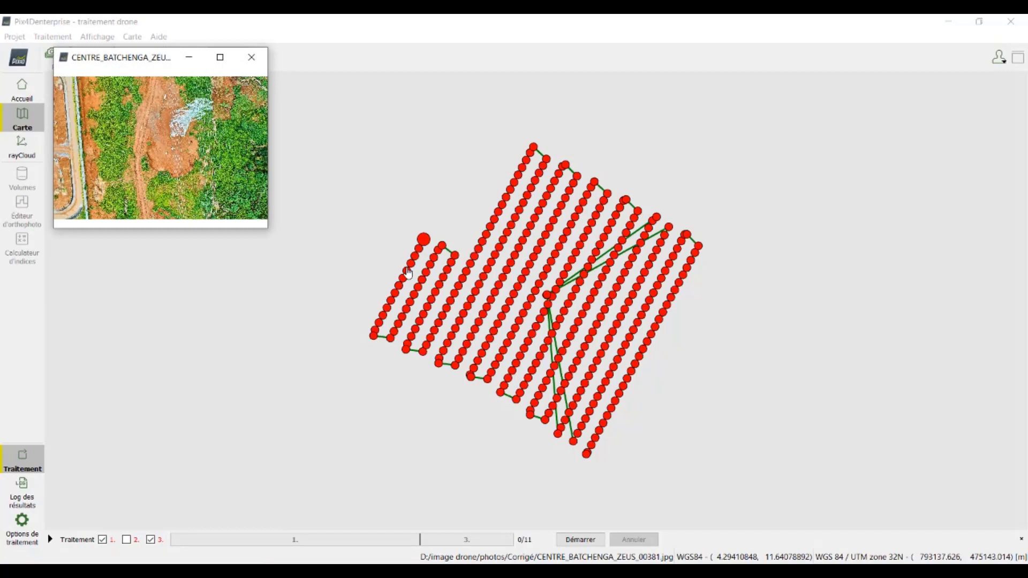